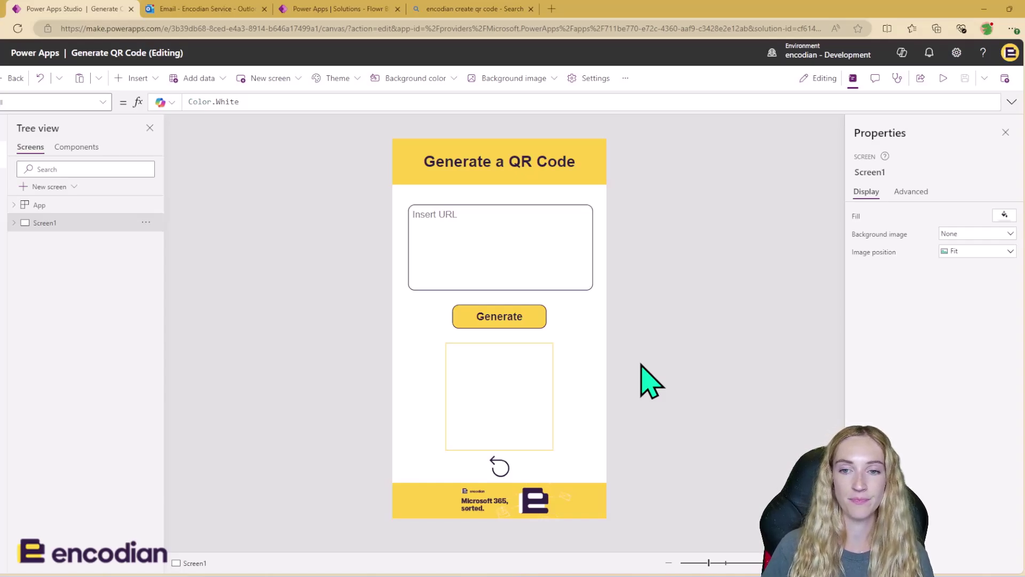
- Preview the app, paste the Encodian Create-QR-Code article URL, and generate its Flowr-logo QR code
{"action": "left_click", "coordinate": [942, 78]}
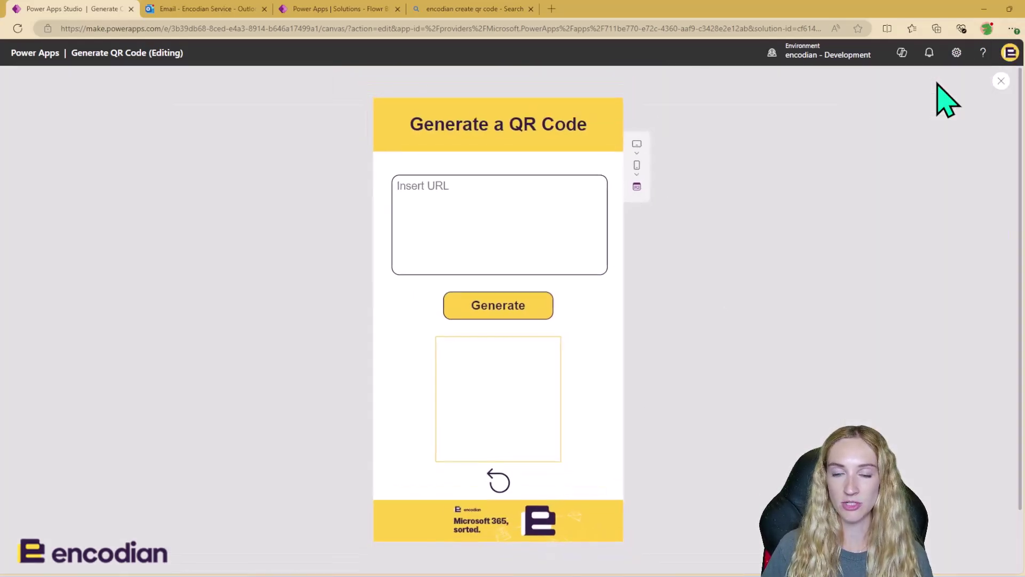
{"action": "left_click", "coordinate": [541, 208]}
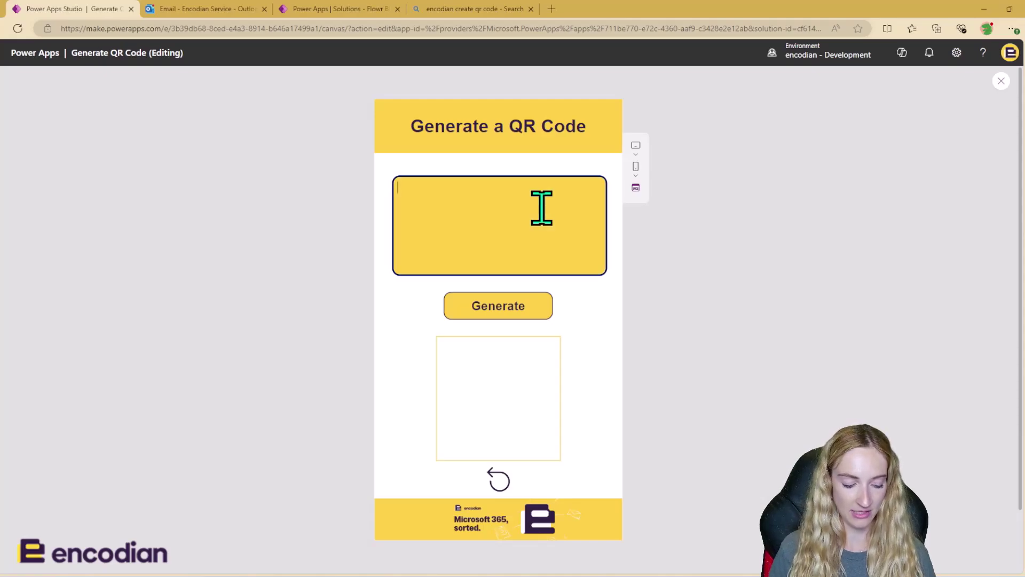
{"action": "key", "text": "ctrl+v"}
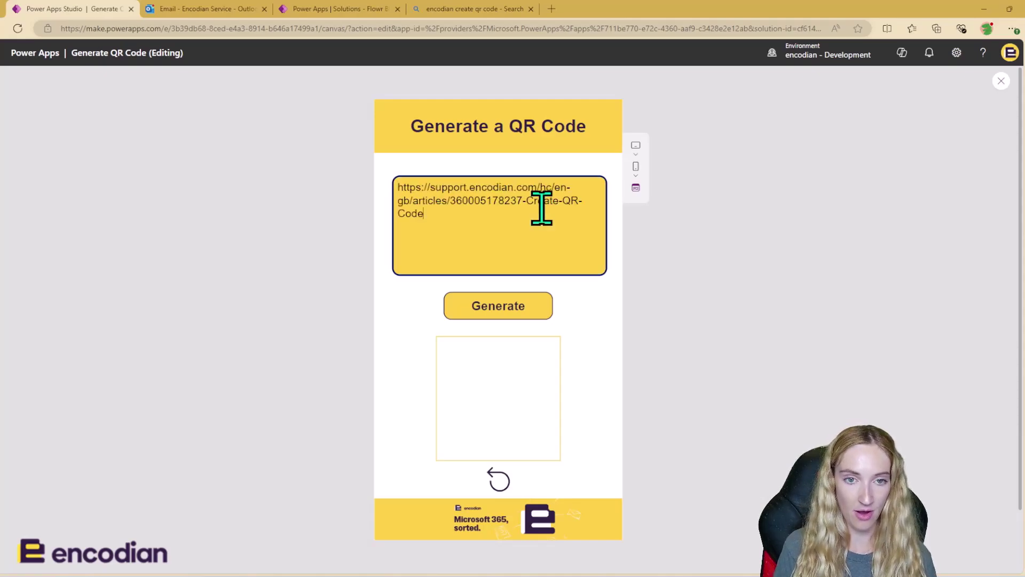
{"action": "left_click", "coordinate": [541, 307]}
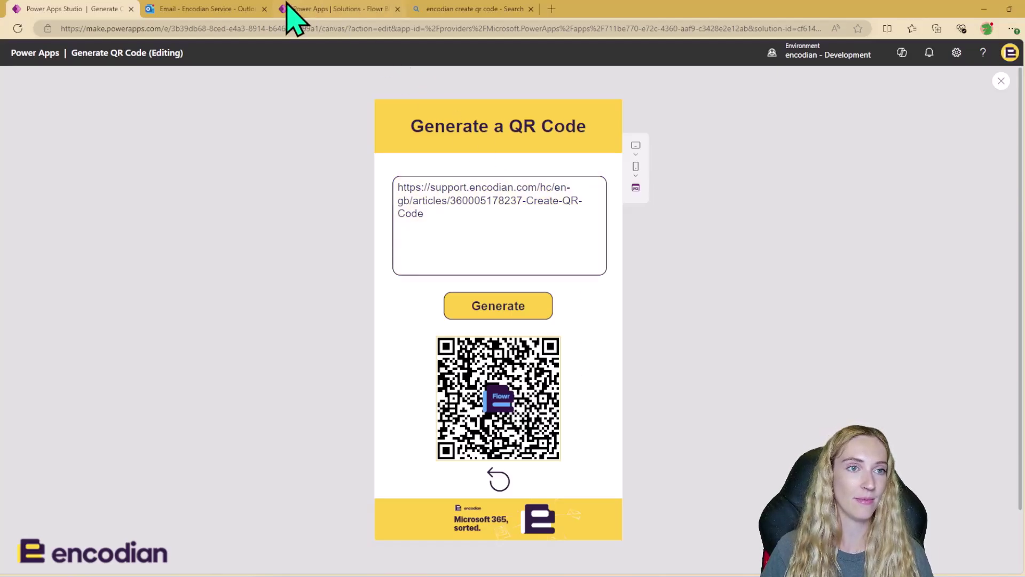
- In Outlook, open the Generated QR Code email's qrTemp.PNG attachment, then go back to Power Apps
{"action": "left_click", "coordinate": [226, 10]}
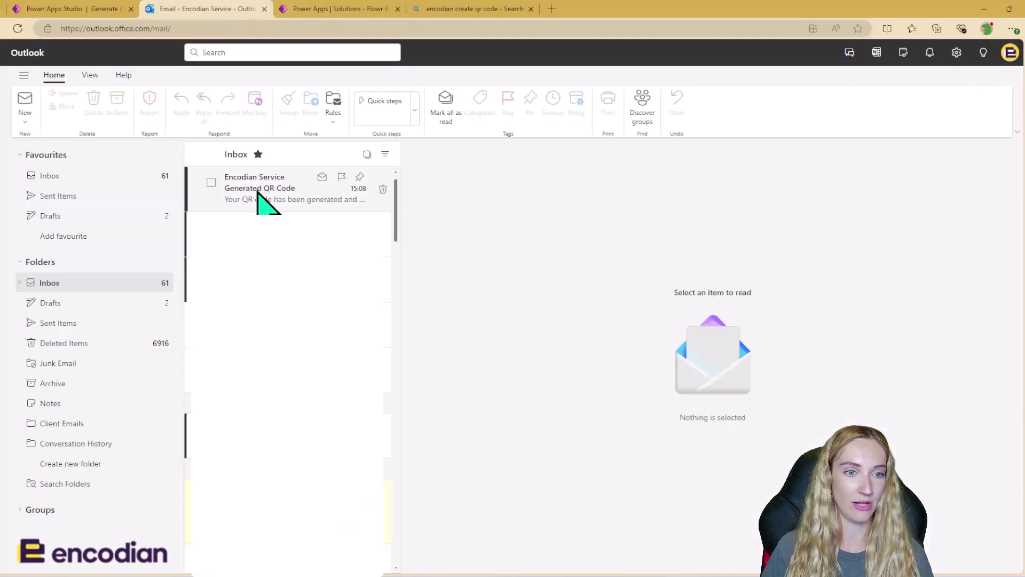
{"action": "left_click", "coordinate": [257, 190]}
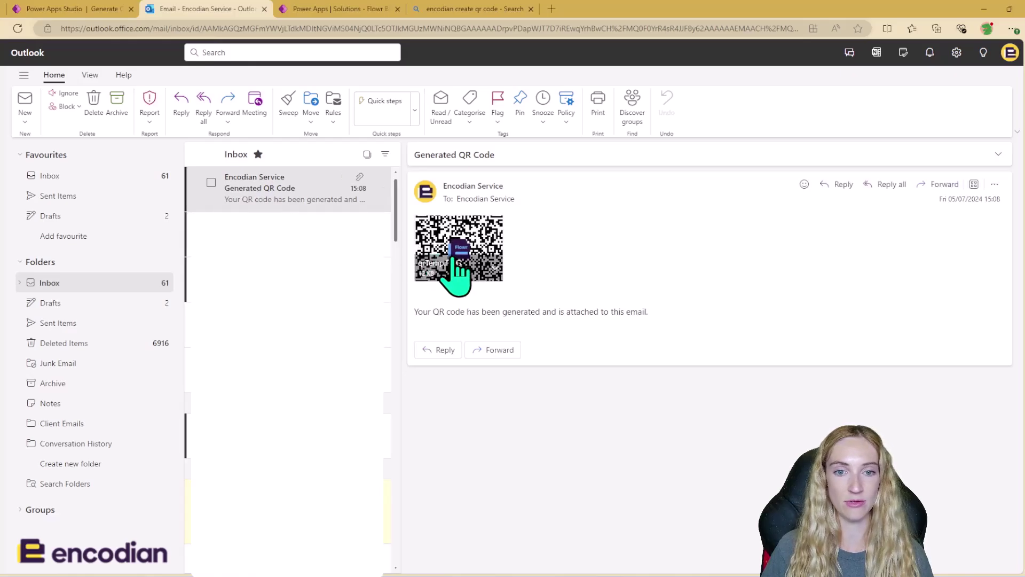
{"action": "left_click", "coordinate": [455, 258]}
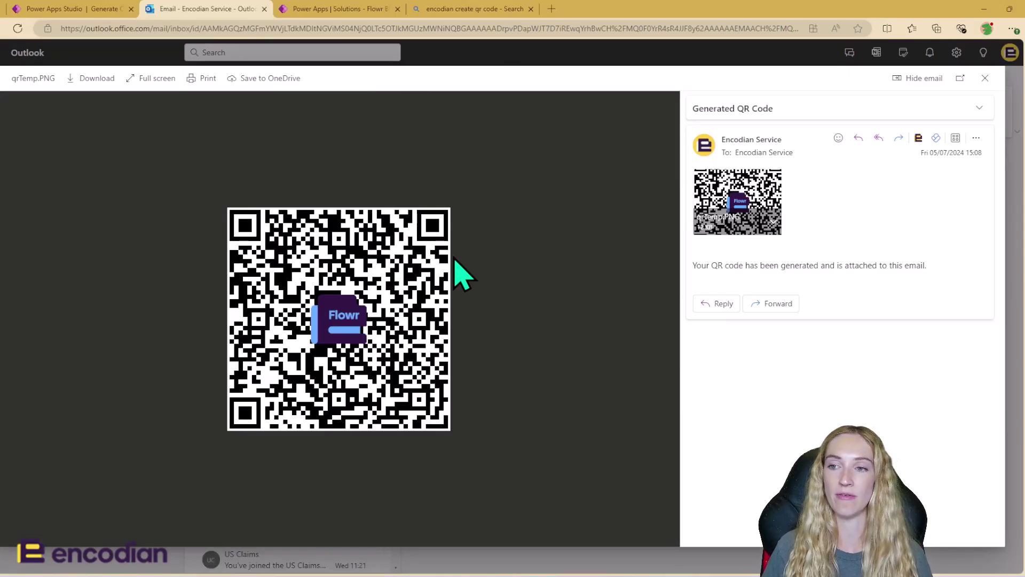
{"action": "left_click", "coordinate": [87, 9]}
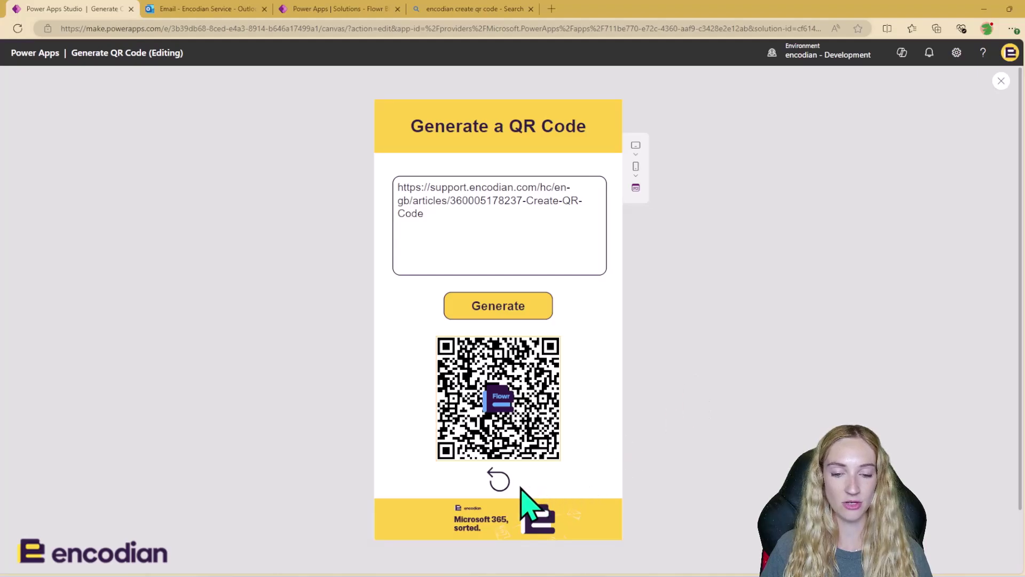
- Reset the app's URL and QR code, exit preview, and dismiss the Did you know? tip
{"action": "left_click", "coordinate": [500, 483]}
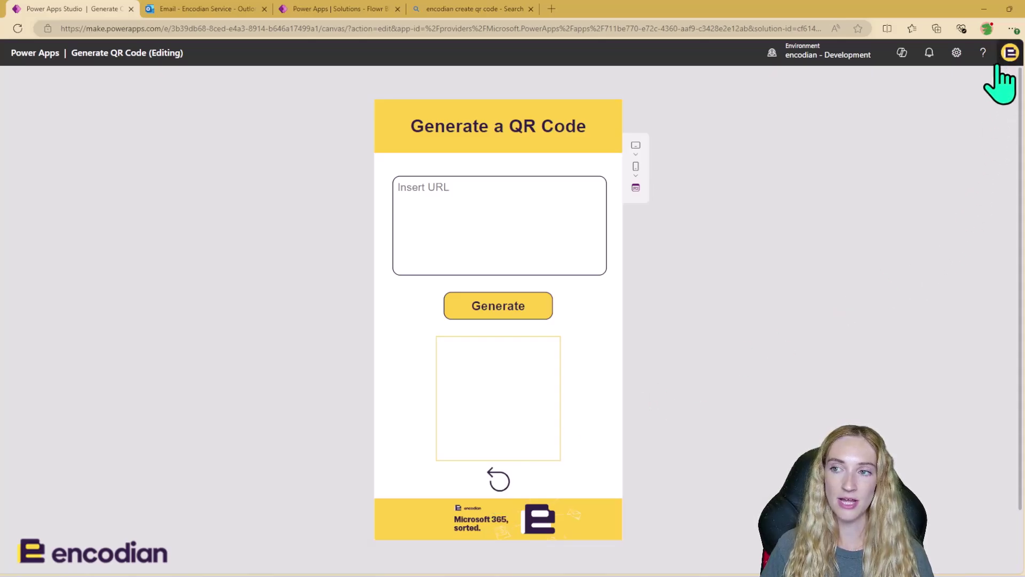
{"action": "left_click", "coordinate": [1001, 82]}
{"action": "left_click", "coordinate": [607, 362]}
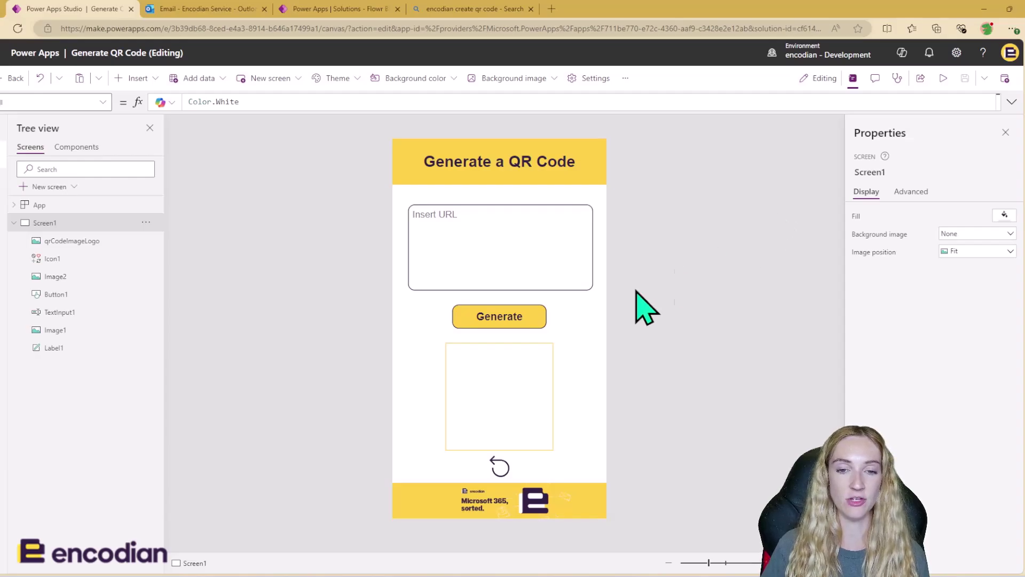
- Select Button1 and expand its OnSelect formula to show the GenerateQRCode.Run and Set(qrCode) lines
{"action": "left_click", "coordinate": [525, 319]}
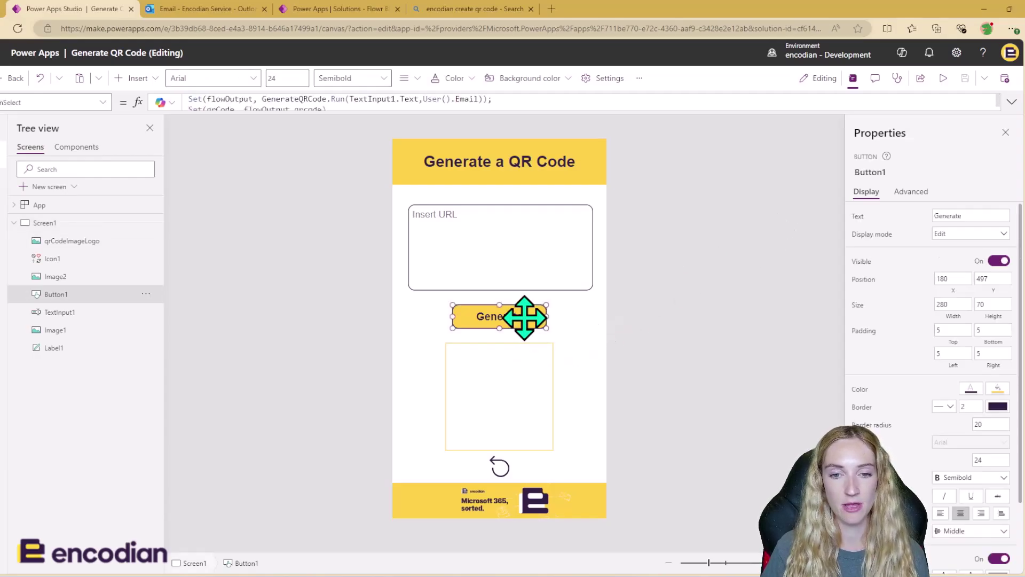
{"action": "left_click", "coordinate": [1012, 103]}
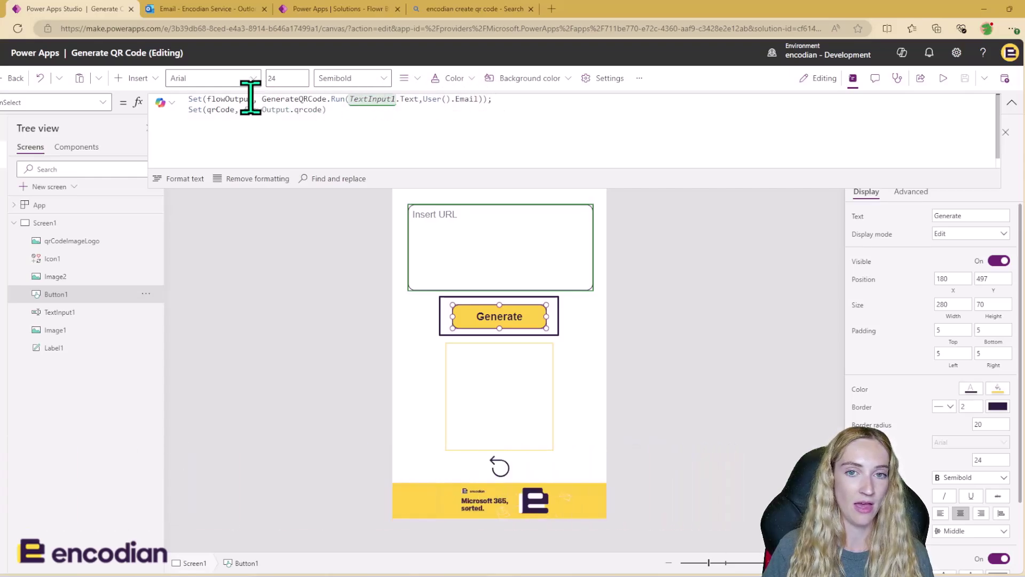
- Display Image2's Image formula: "data:image/png;base64," & qrCode
{"action": "left_click", "coordinate": [344, 111]}
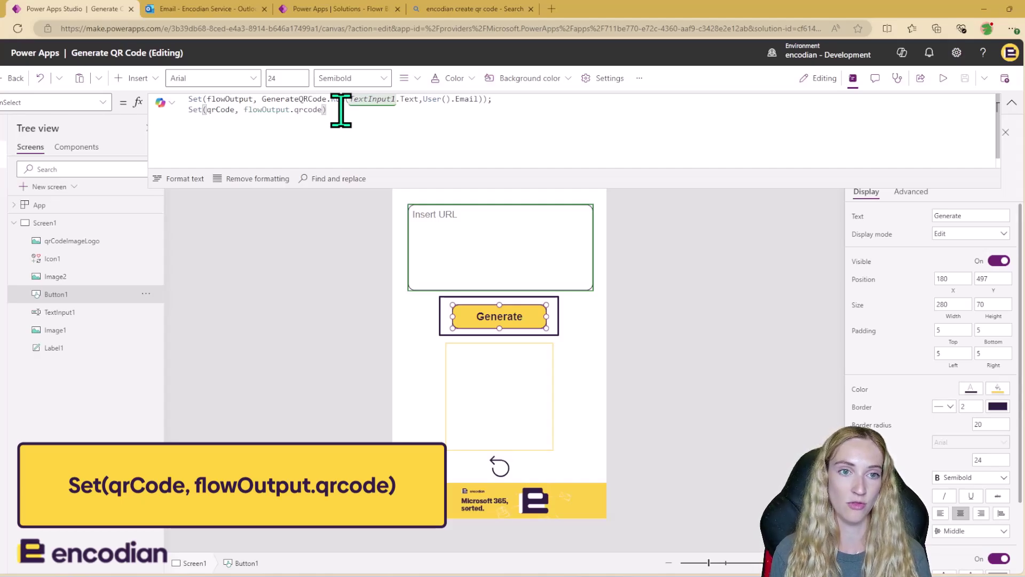
{"action": "left_click", "coordinate": [487, 352]}
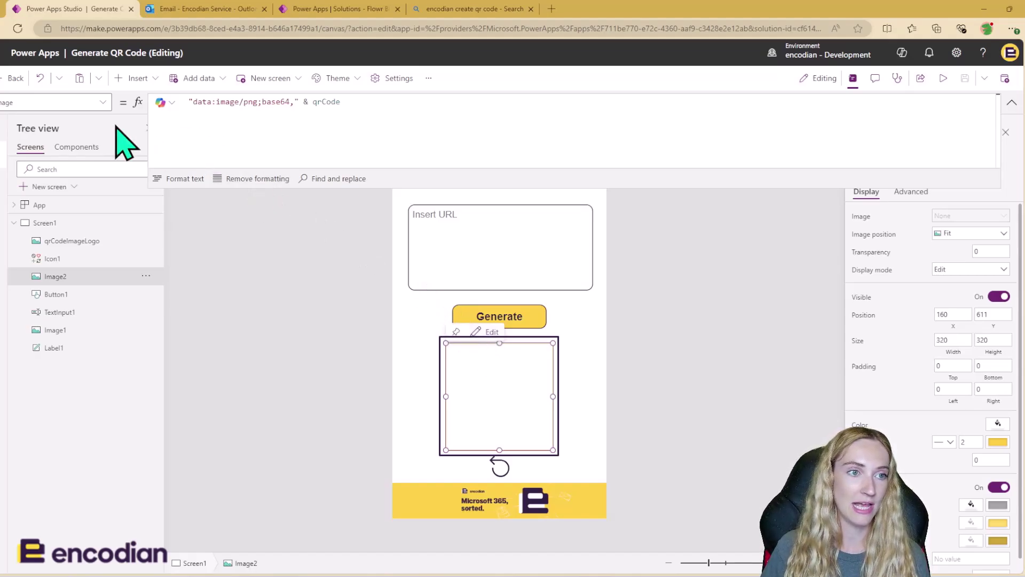
- Review the image's base64 qrCode formula and Icon1's reset formula, then open the Generate QR Code flow
{"action": "left_click", "coordinate": [415, 102]}
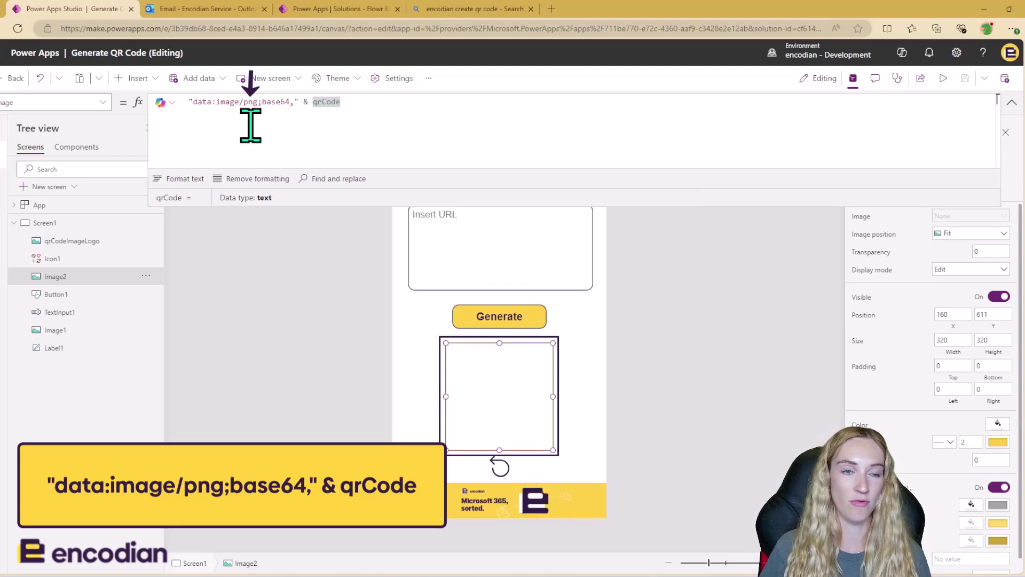
{"action": "left_click", "coordinate": [259, 104]}
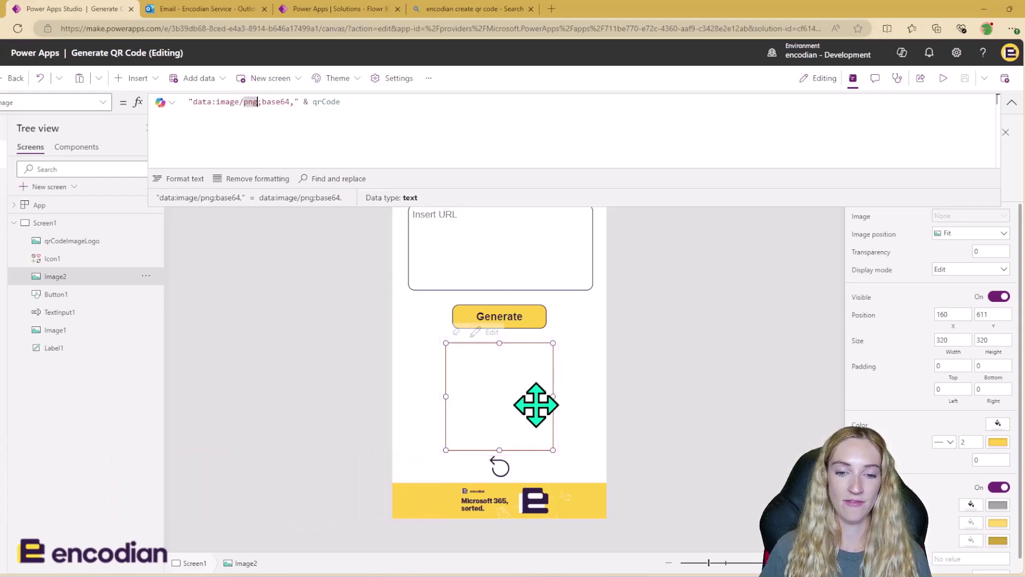
{"action": "left_click", "coordinate": [499, 466]}
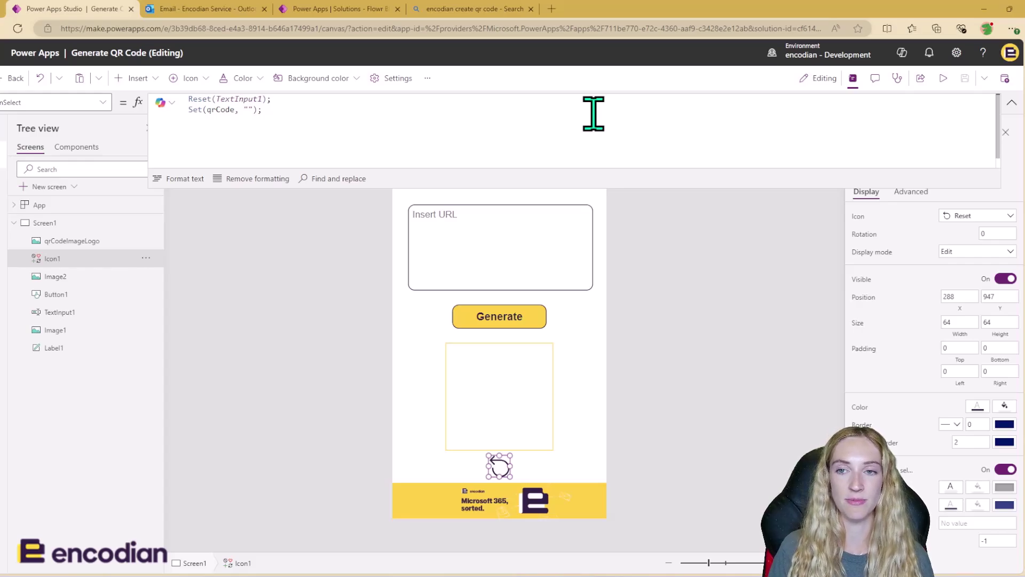
{"action": "left_click", "coordinate": [350, 8]}
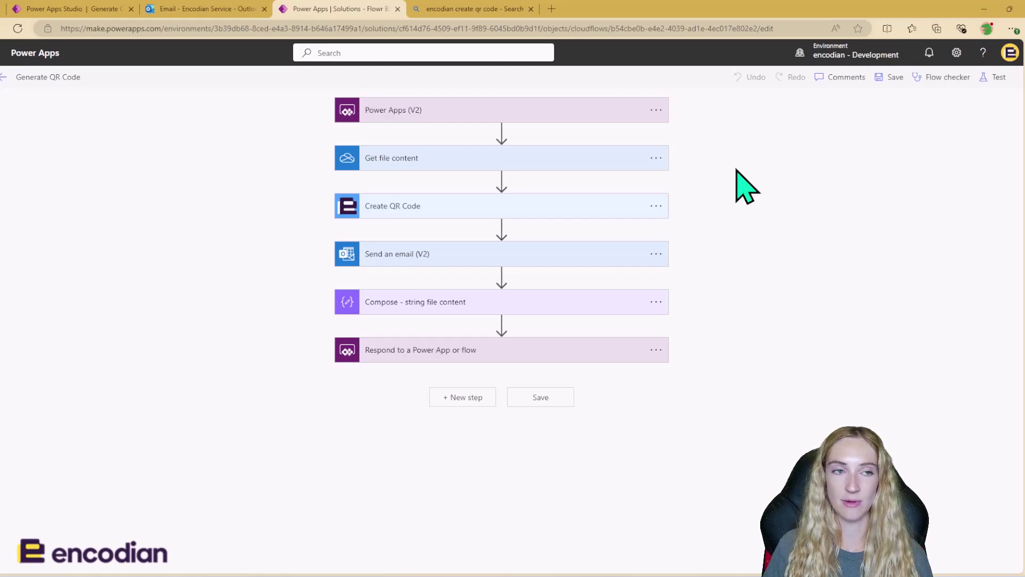
- Expand the Power Apps (V2) trigger, Get file content (/flowr.png) and Create QR Code (PNG, 400×400) cards
{"action": "left_click", "coordinate": [592, 120]}
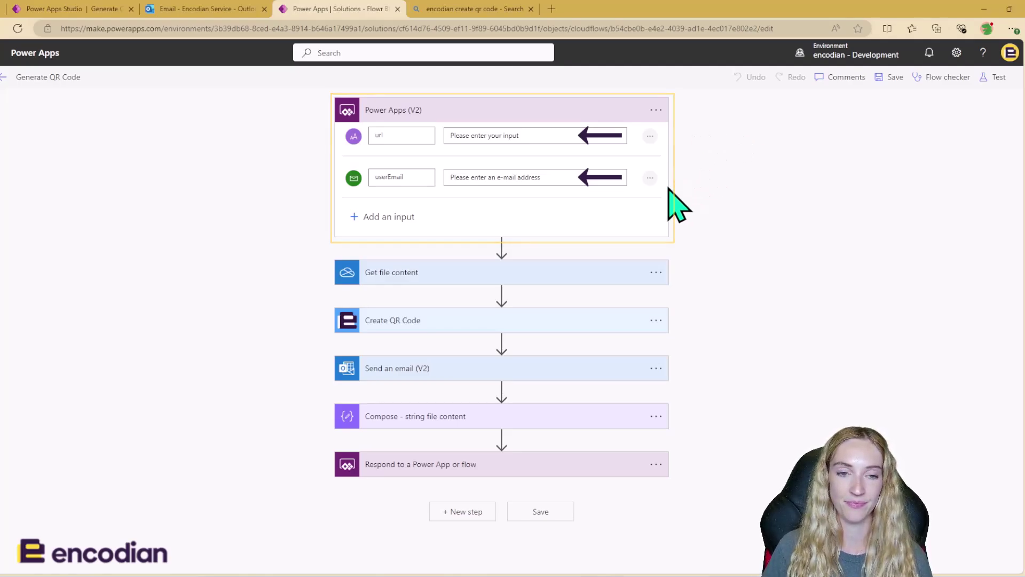
{"action": "left_click", "coordinate": [608, 277]}
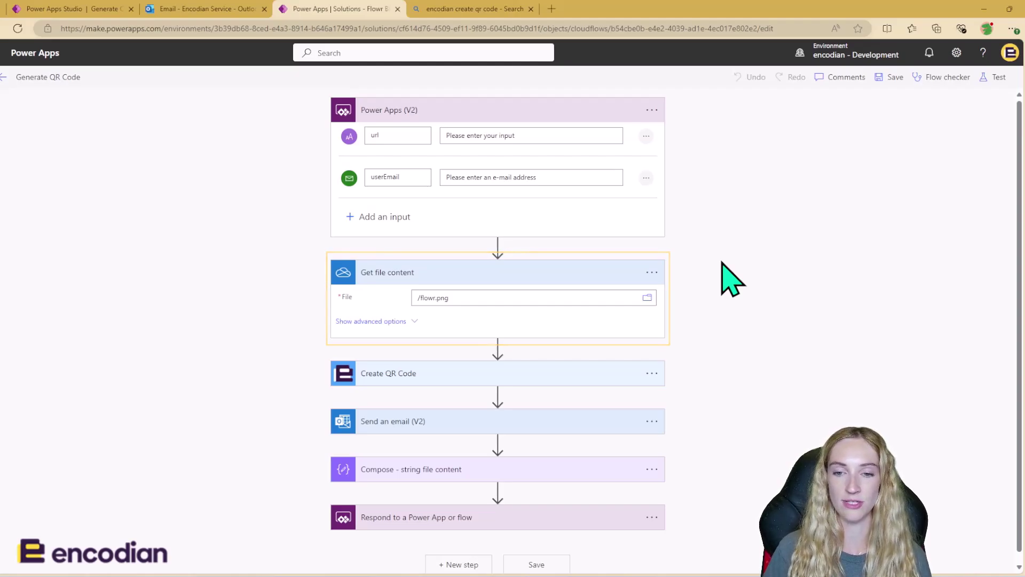
{"action": "scroll", "coordinate": [732, 314], "scroll_direction": "down", "scroll_amount": 1}
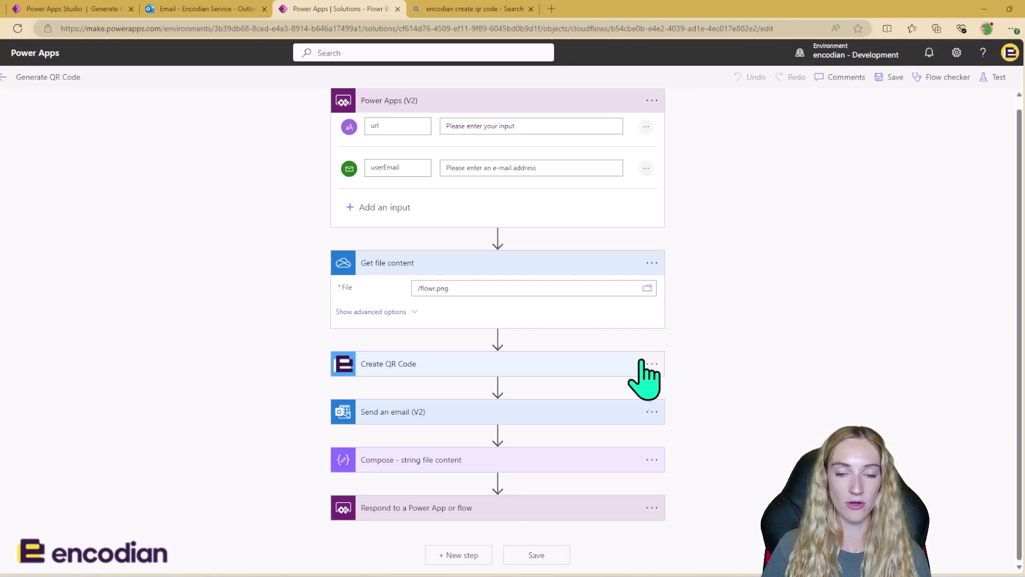
{"action": "left_click", "coordinate": [614, 366]}
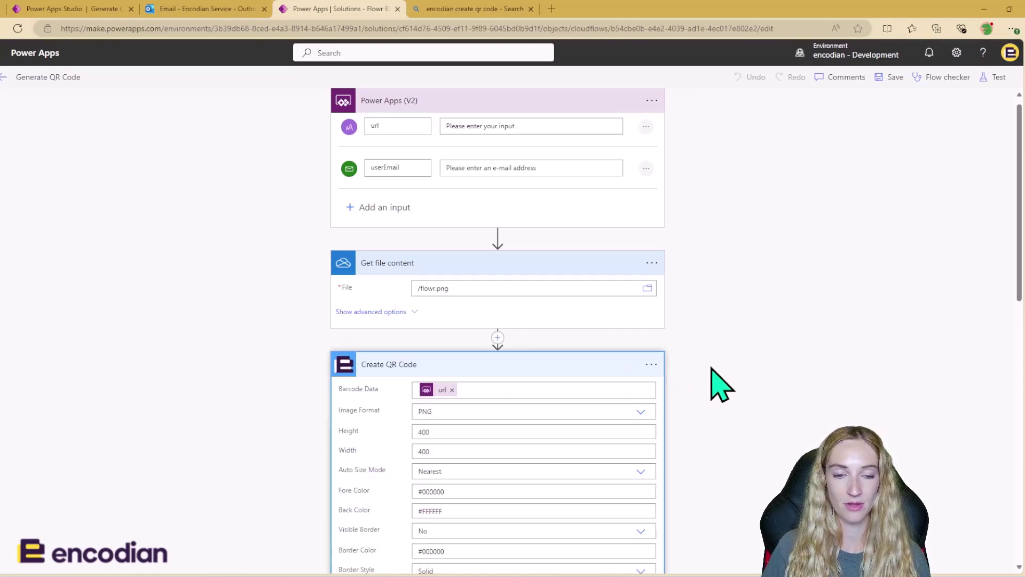
{"action": "scroll", "coordinate": [715, 384], "scroll_direction": "down", "scroll_amount": 3}
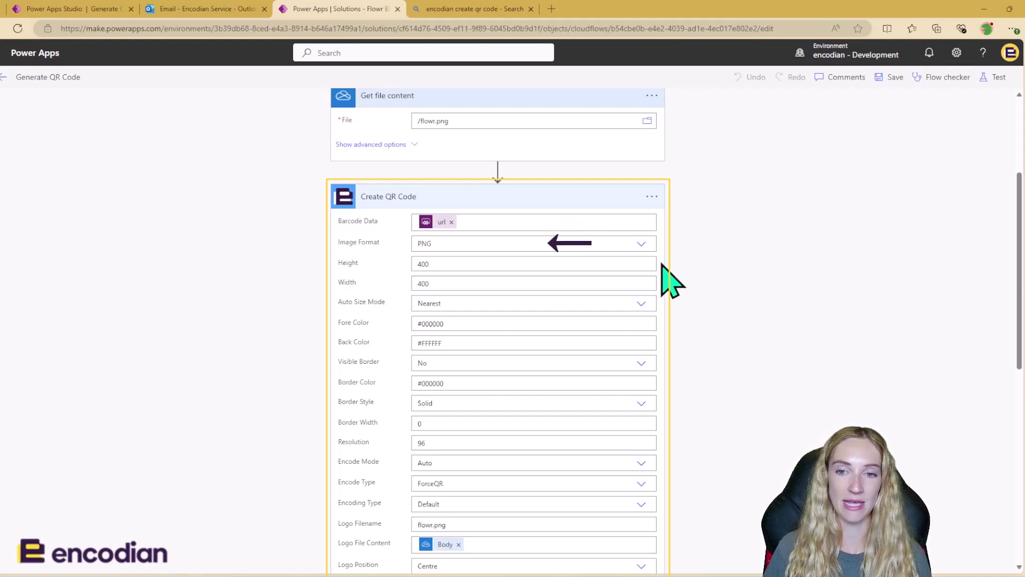
{"action": "left_click", "coordinate": [640, 244]}
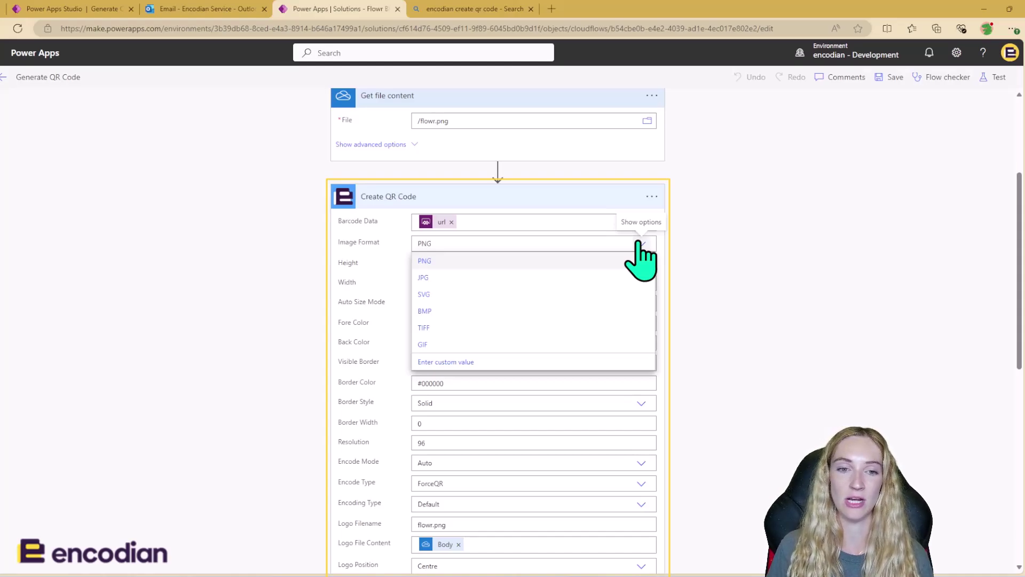
{"action": "left_click", "coordinate": [707, 225]}
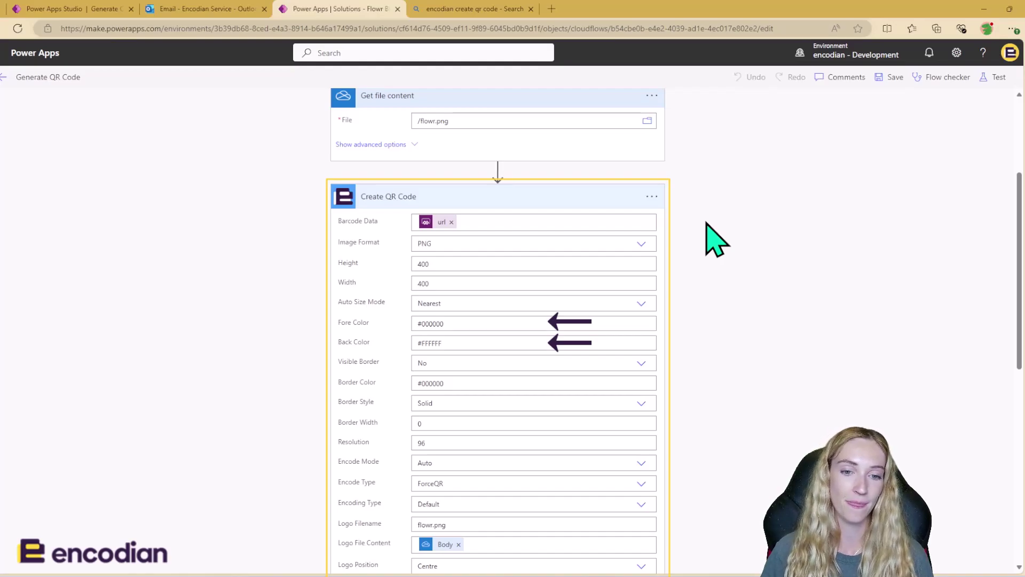
{"action": "scroll", "coordinate": [716, 241], "scroll_direction": "down", "scroll_amount": 2}
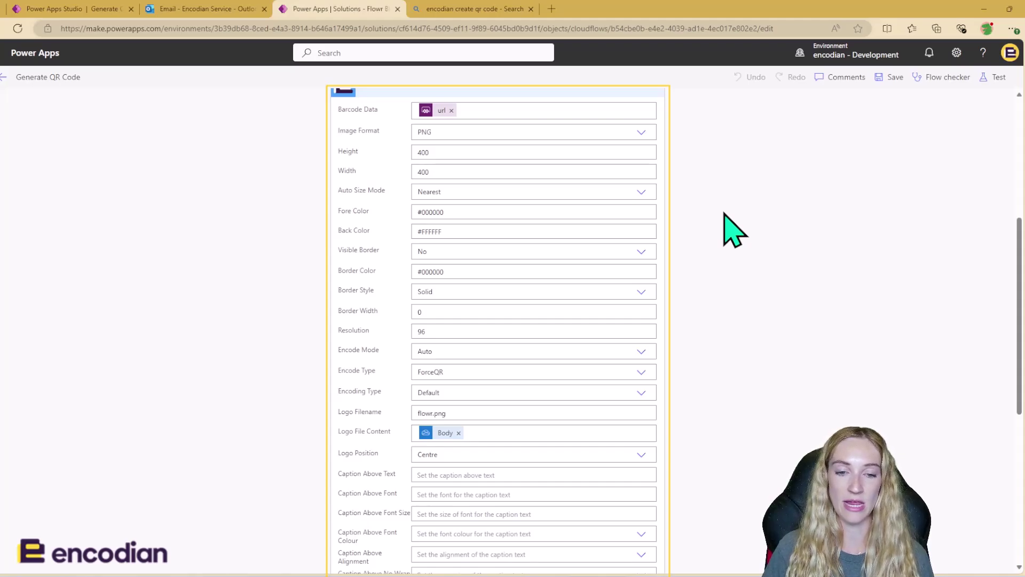
{"action": "scroll", "coordinate": [734, 230], "scroll_direction": "down", "scroll_amount": 3}
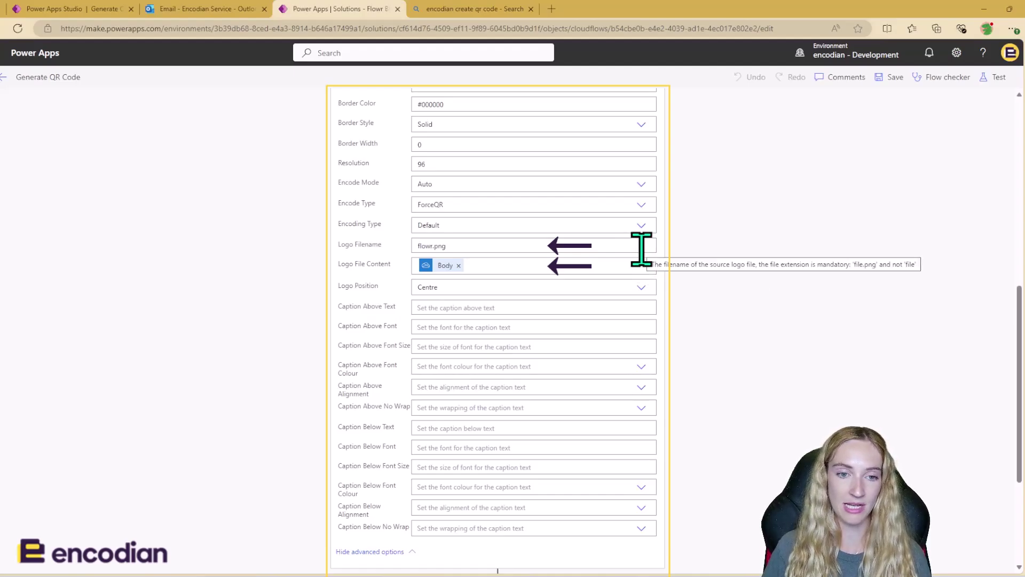
{"action": "left_click", "coordinate": [640, 288]}
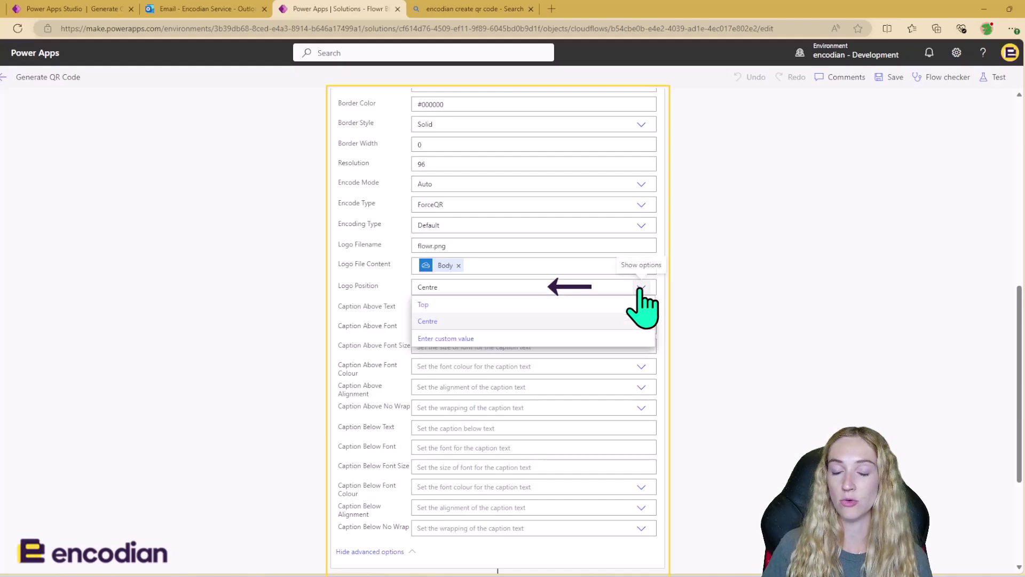
{"action": "left_click", "coordinate": [721, 275]}
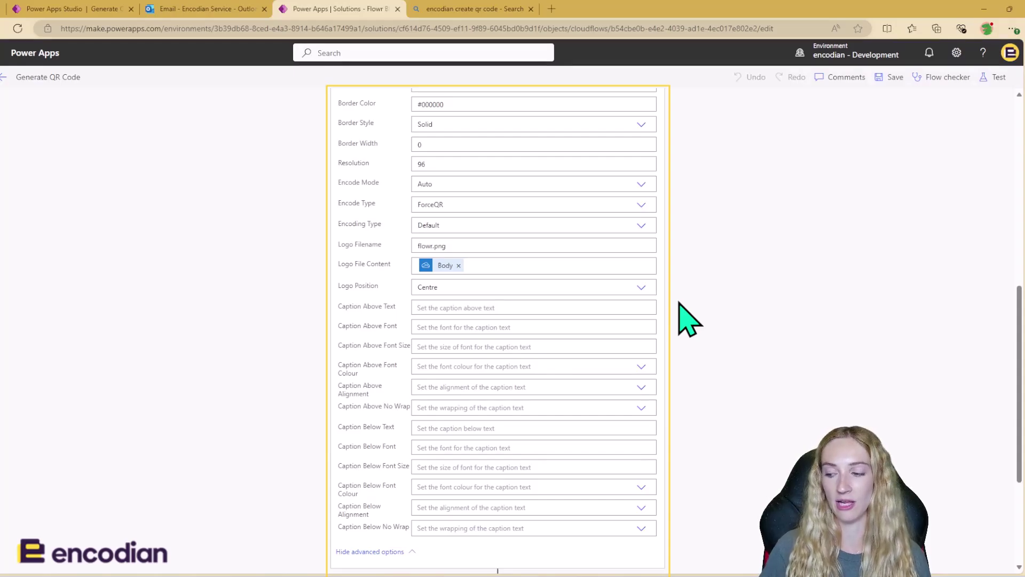
{"action": "scroll", "coordinate": [688, 321], "scroll_direction": "down", "scroll_amount": 3}
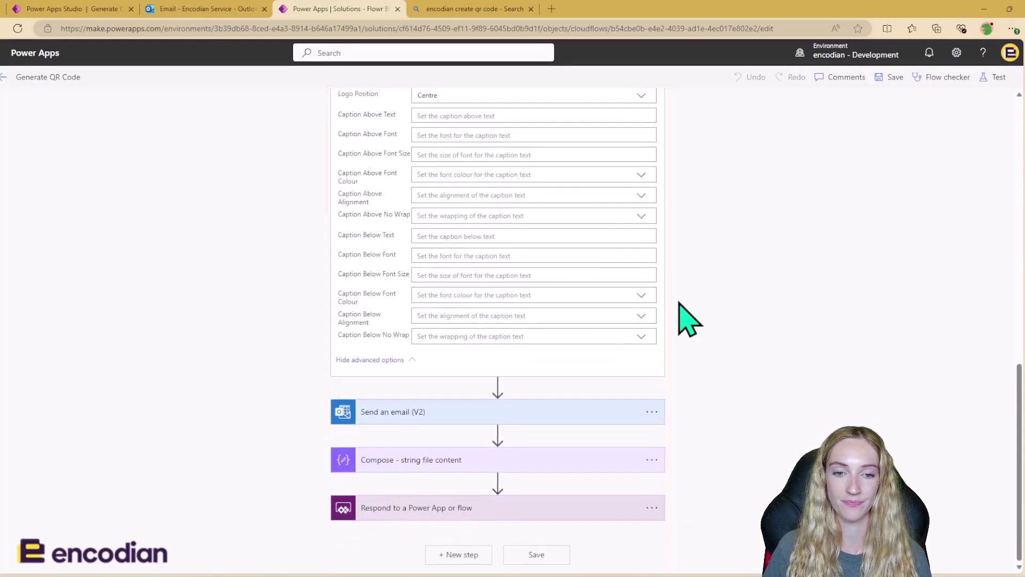
- Expand Send an email (V2) and its advanced options to show recipient, subject and attachment fields
{"action": "left_click", "coordinate": [603, 406]}
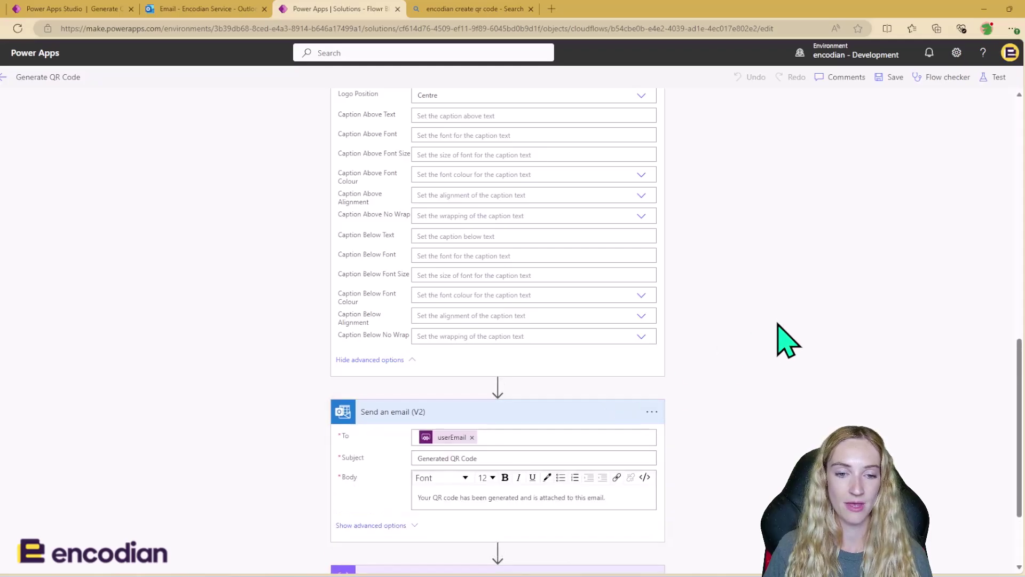
{"action": "scroll", "coordinate": [782, 341], "scroll_direction": "down", "scroll_amount": 2}
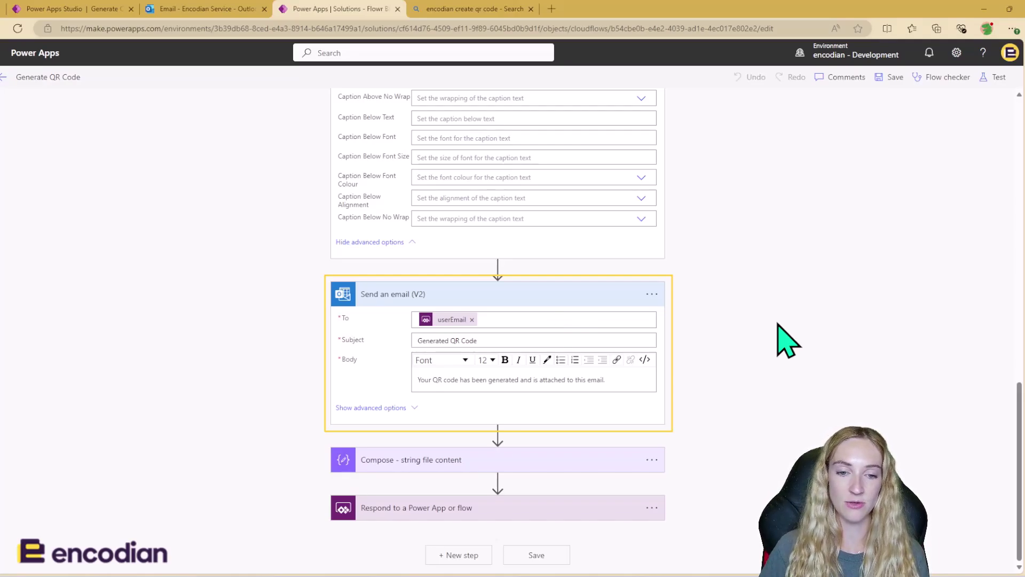
{"action": "left_click", "coordinate": [394, 407]}
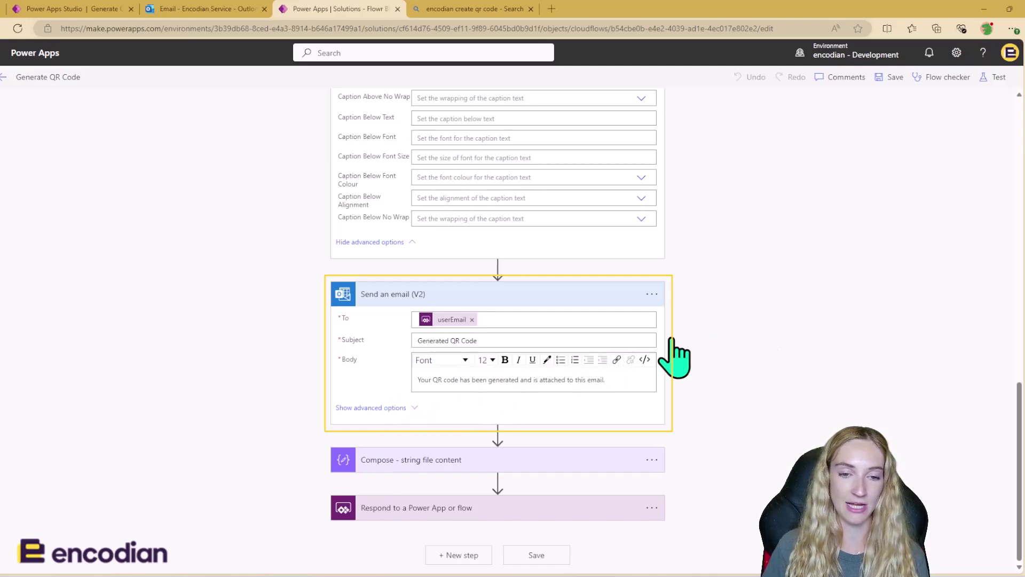
{"action": "scroll", "coordinate": [734, 333], "scroll_direction": "down", "scroll_amount": 4}
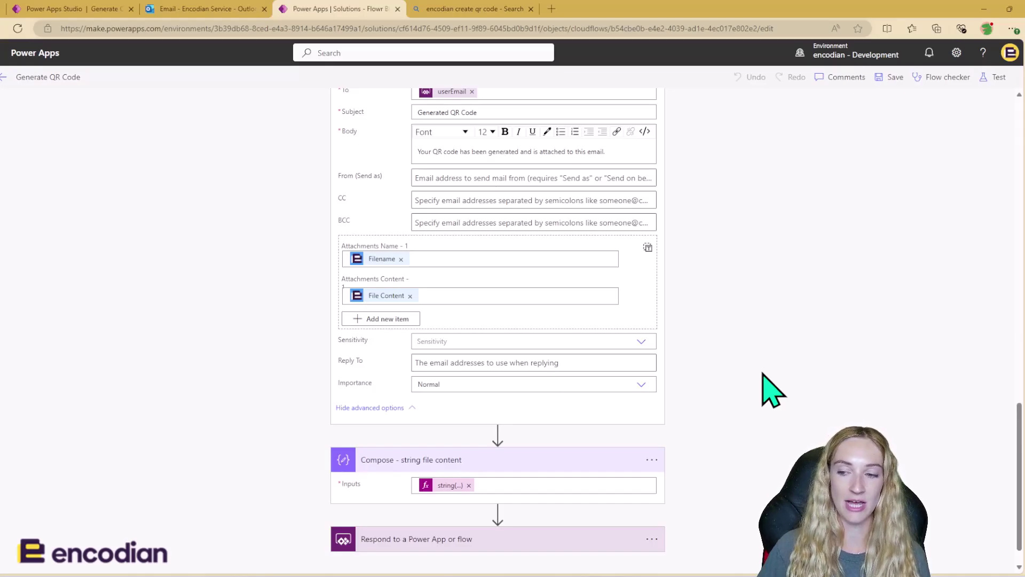
- Review the Compose string() step and expand Respond to a Power App or flow to show its qrCode output
{"action": "scroll", "coordinate": [772, 389], "scroll_direction": "down", "scroll_amount": 1}
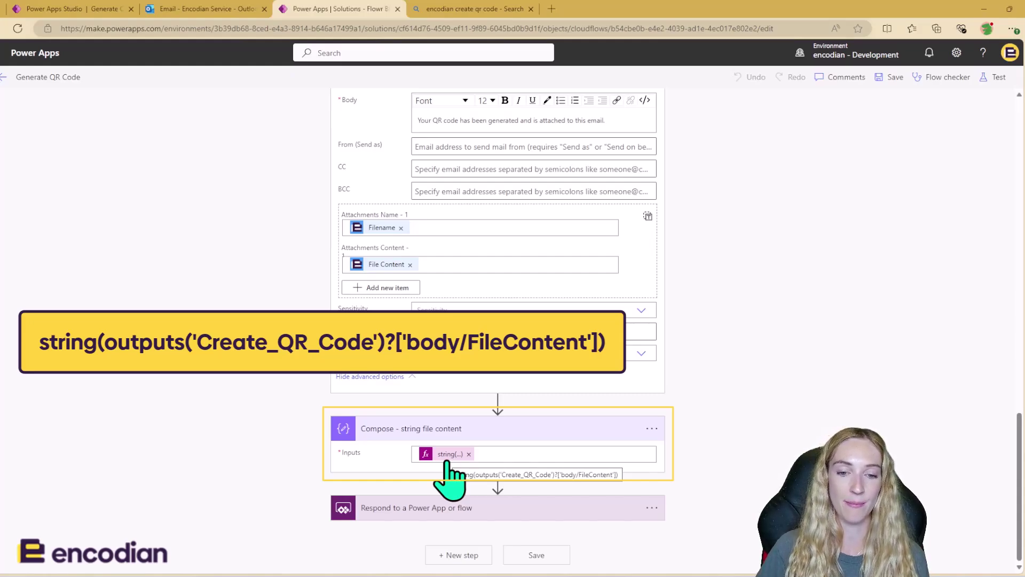
{"action": "left_click", "coordinate": [460, 510]}
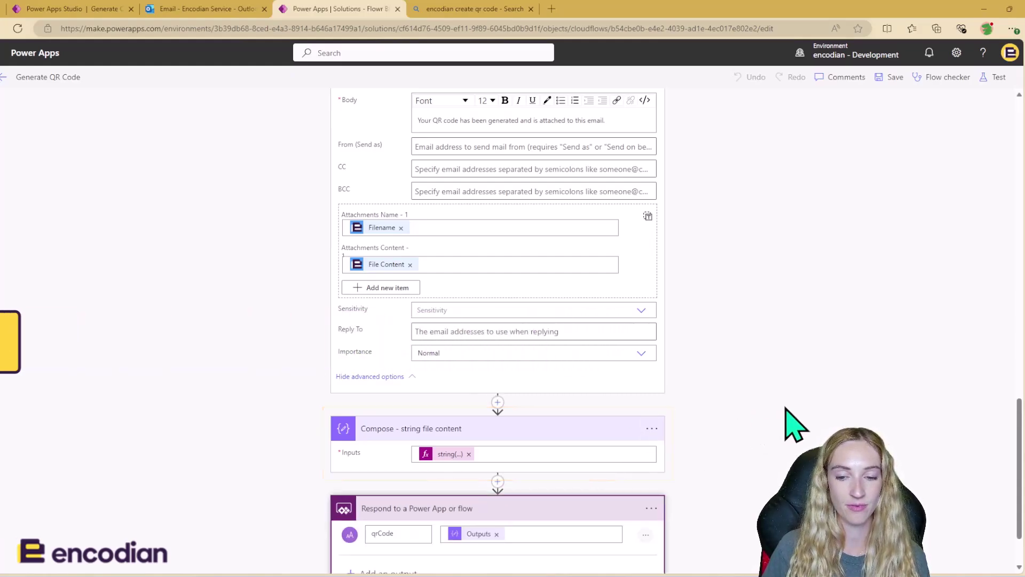
{"action": "scroll", "coordinate": [789, 422], "scroll_direction": "down", "scroll_amount": 1}
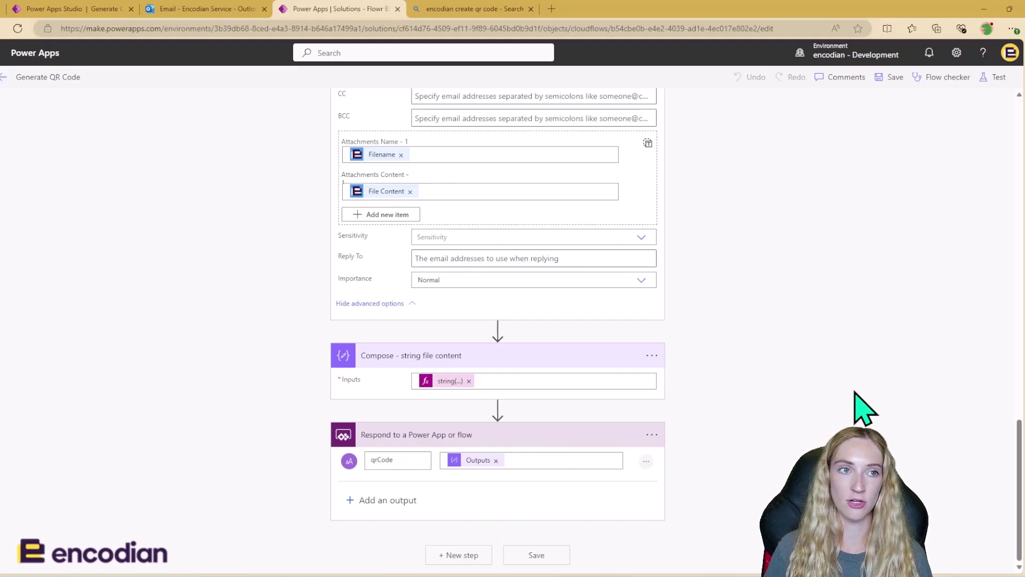
- Back in Power Apps Studio, preview the app and generate a QR code from the pasted Encodian article URL
{"action": "left_click", "coordinate": [92, 9]}
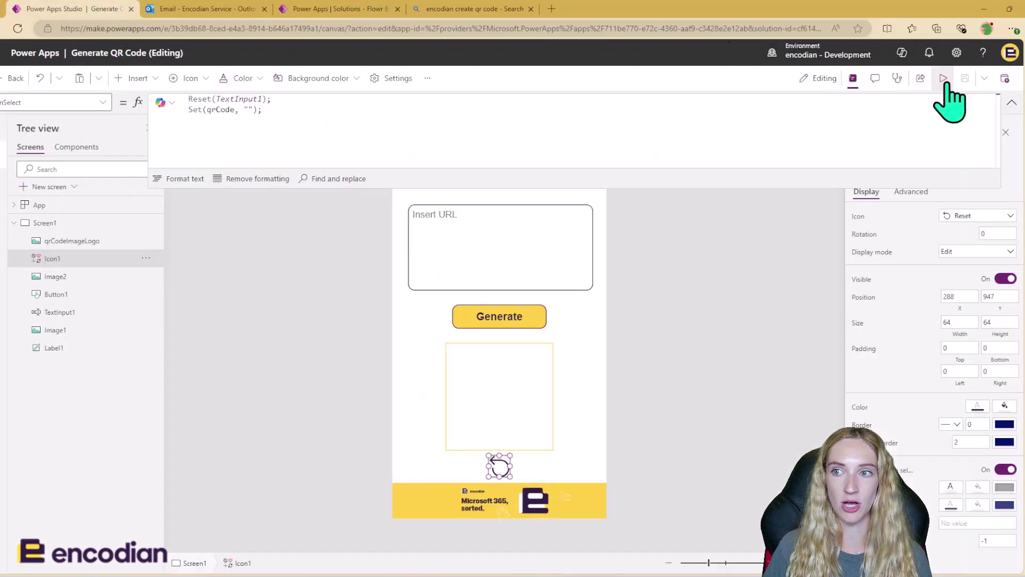
{"action": "left_click", "coordinate": [944, 79]}
{"action": "left_click", "coordinate": [588, 220]}
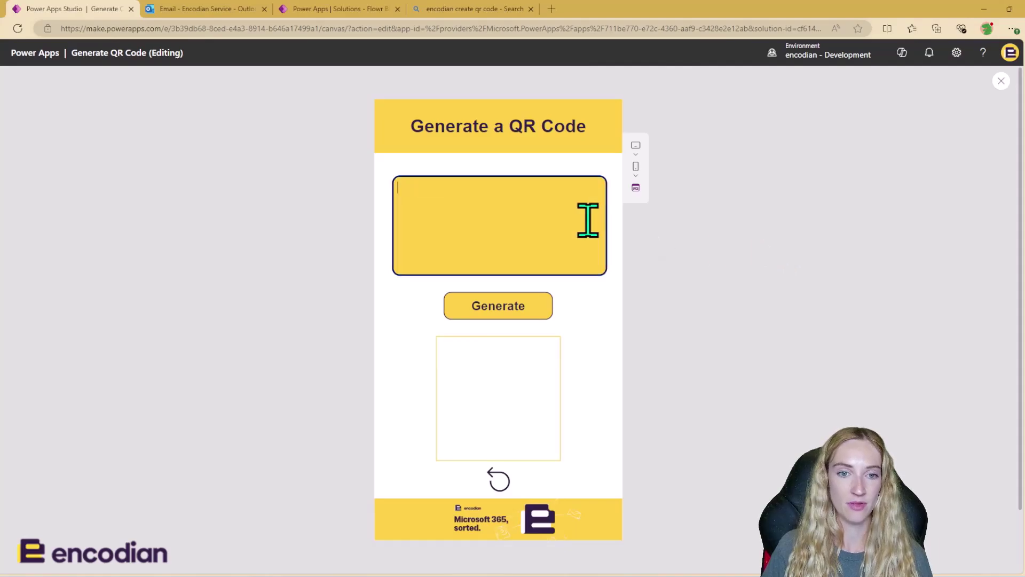
{"action": "key", "text": "ctrl+v"}
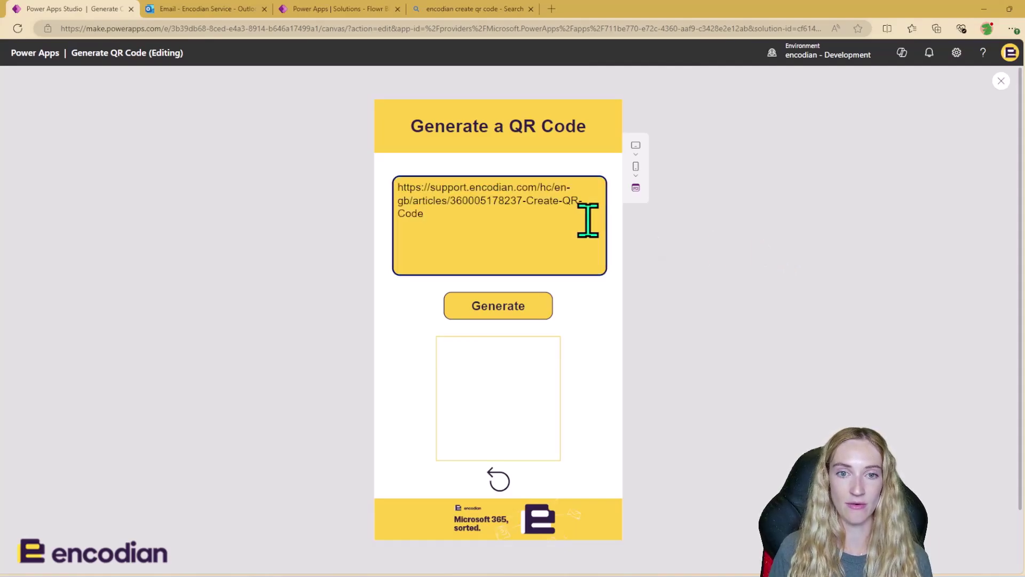
{"action": "left_click", "coordinate": [539, 312]}
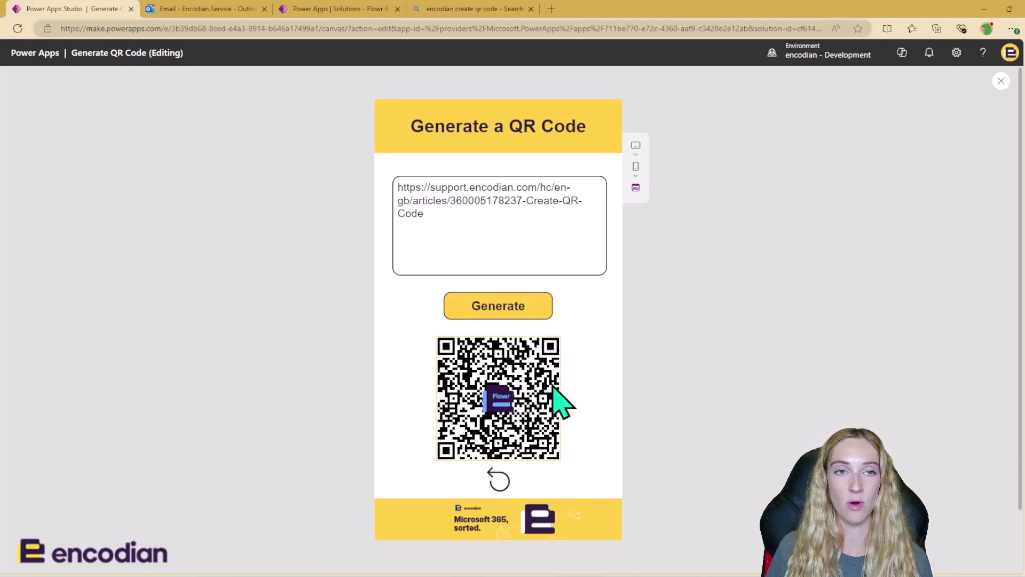
- In Outlook, open the 15:21 Generated QR Code email and view its qrTemp.PNG attachment
{"action": "left_click", "coordinate": [230, 10]}
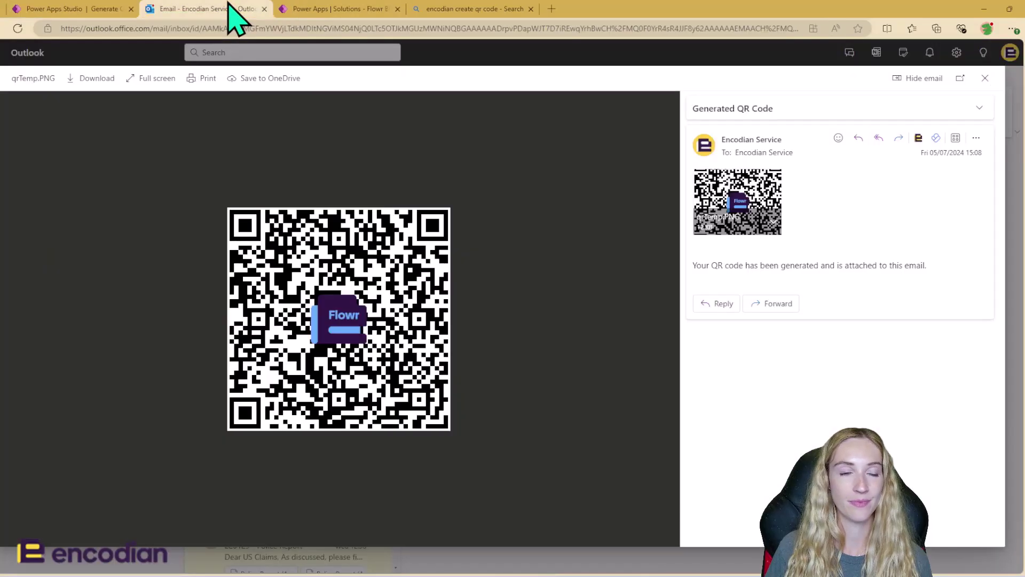
{"action": "left_click", "coordinate": [986, 78]}
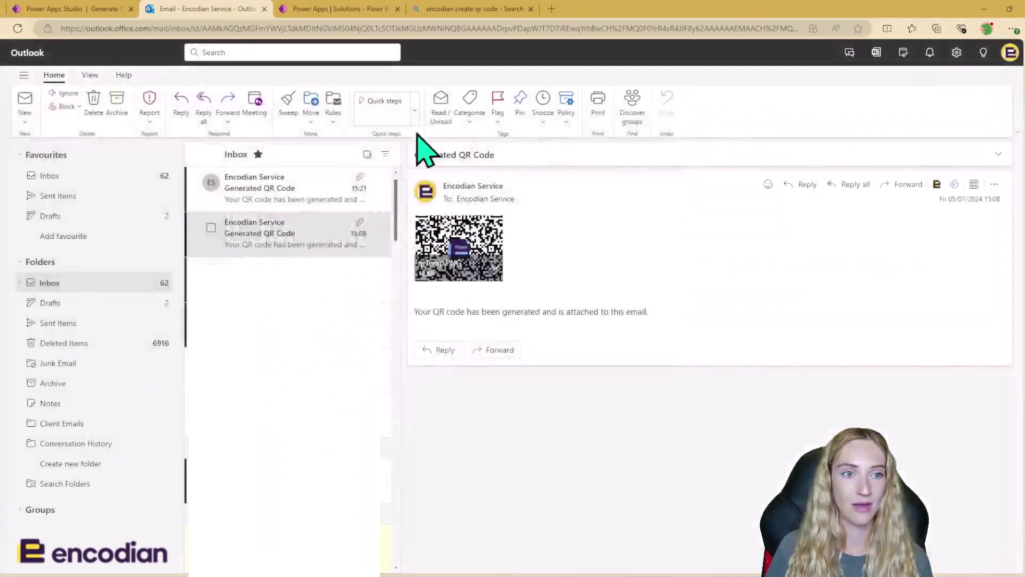
{"action": "left_click", "coordinate": [288, 206]}
{"action": "left_click", "coordinate": [453, 258]}
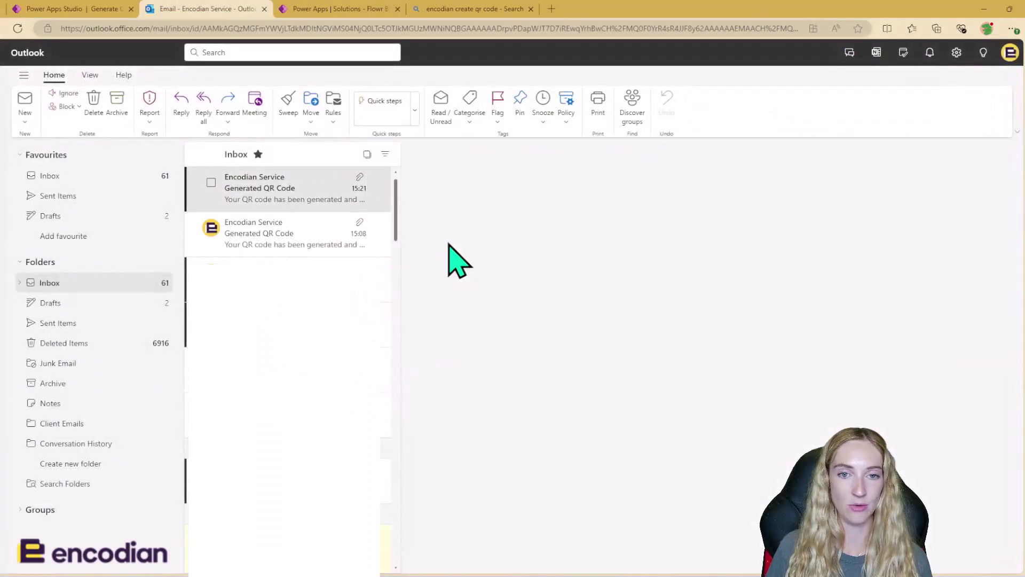